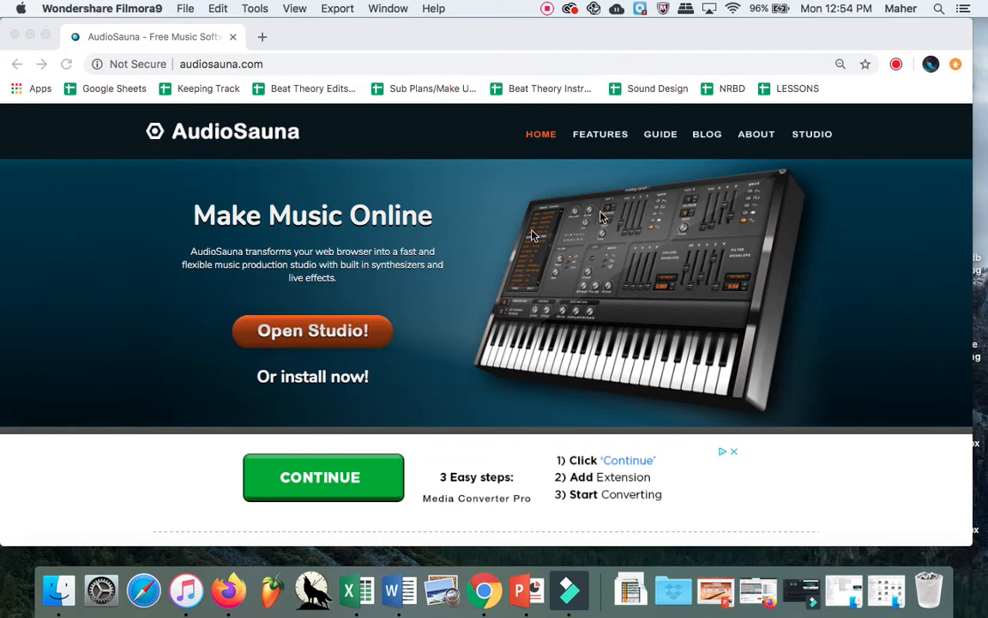
- Open the AudioSauna studio and load the song Sound Designer Template 2h.song from the Sound Designer 2 folder
click(326, 333)
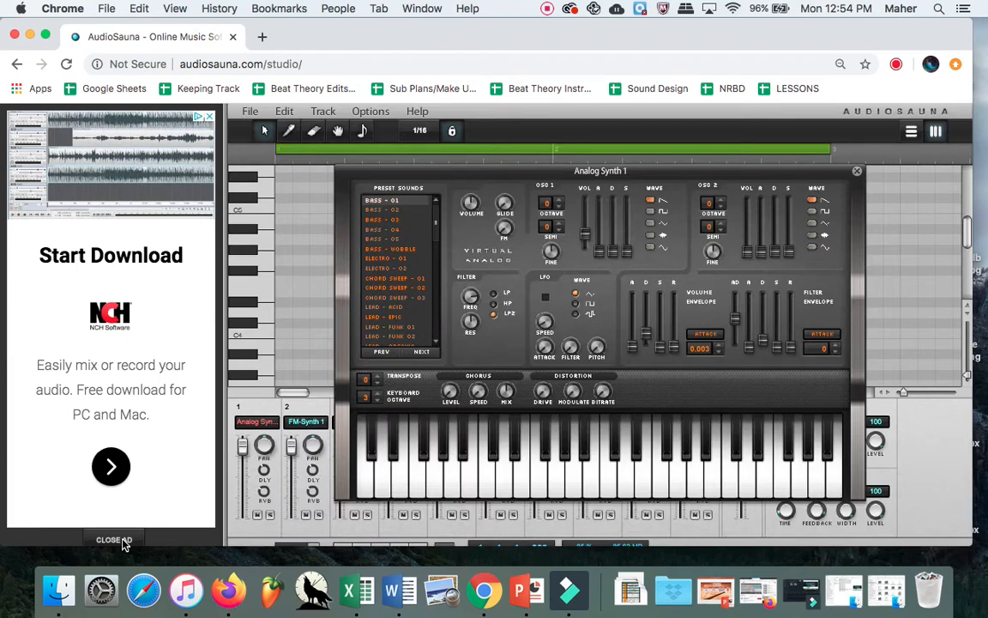
click(120, 540)
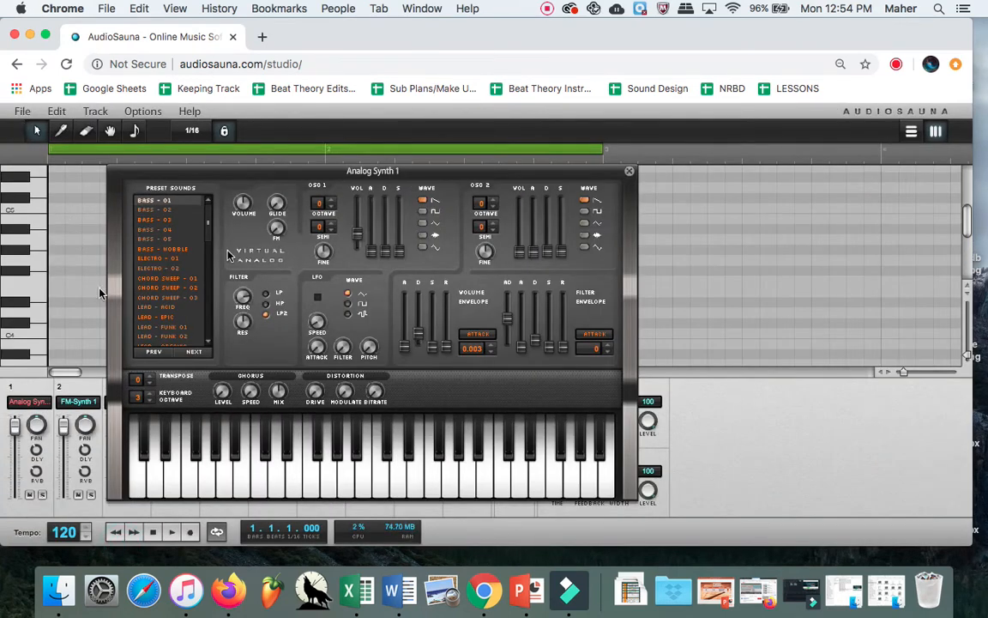
click(22, 112)
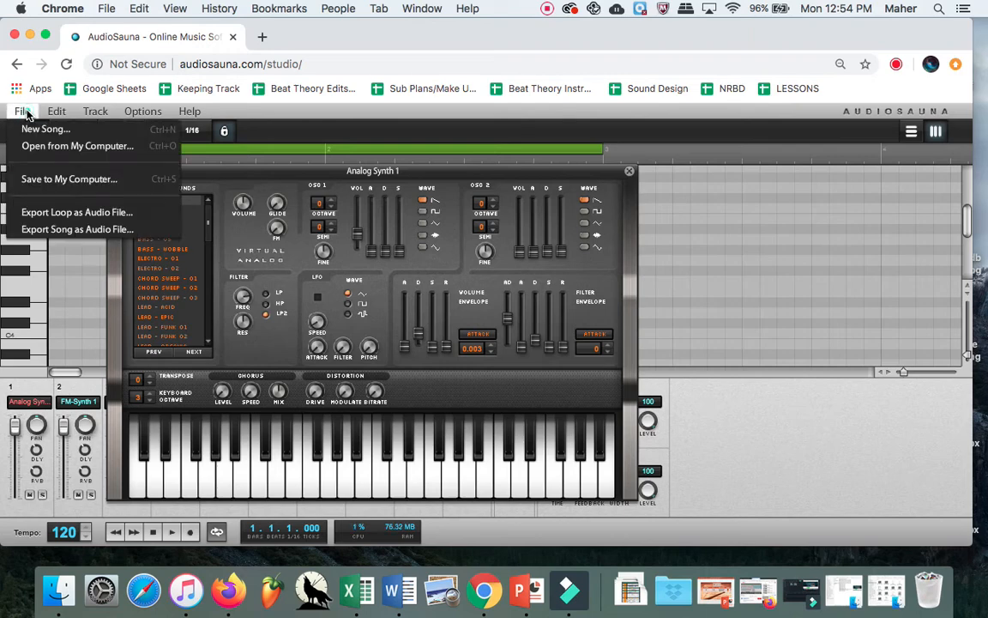
click(79, 148)
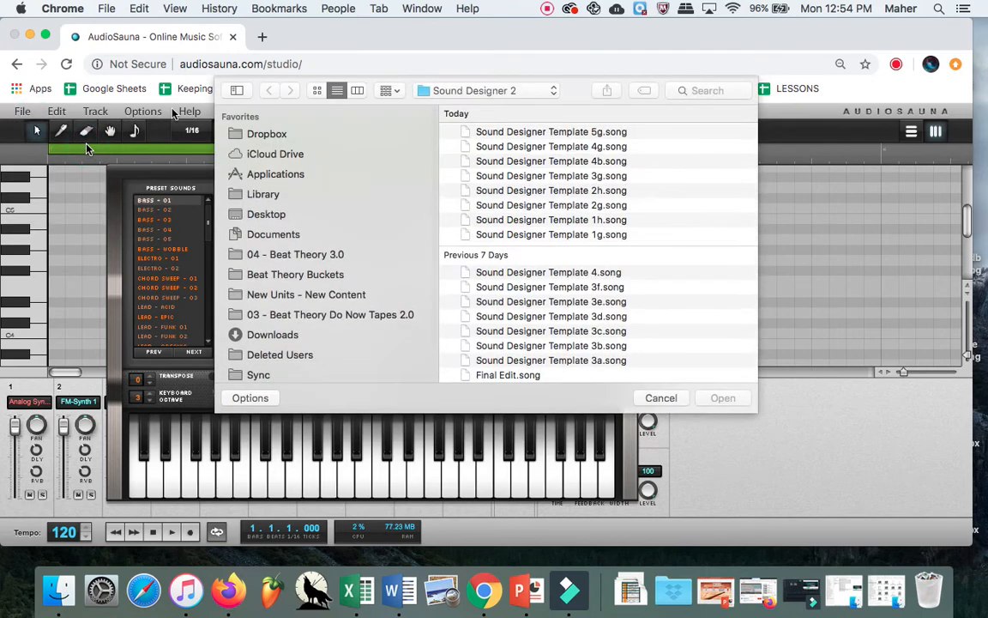
click(555, 222)
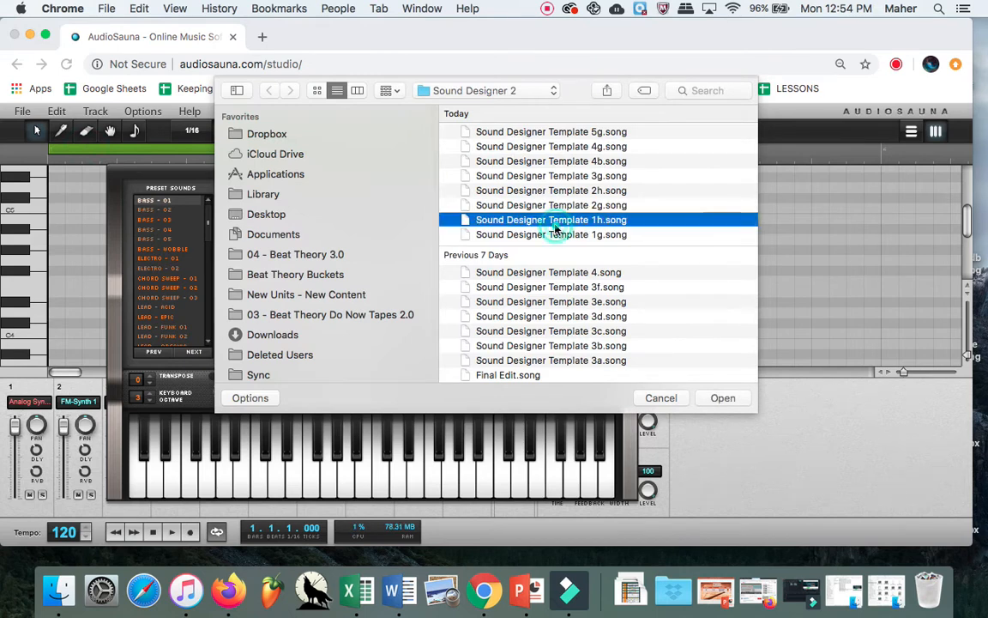
click(571, 205)
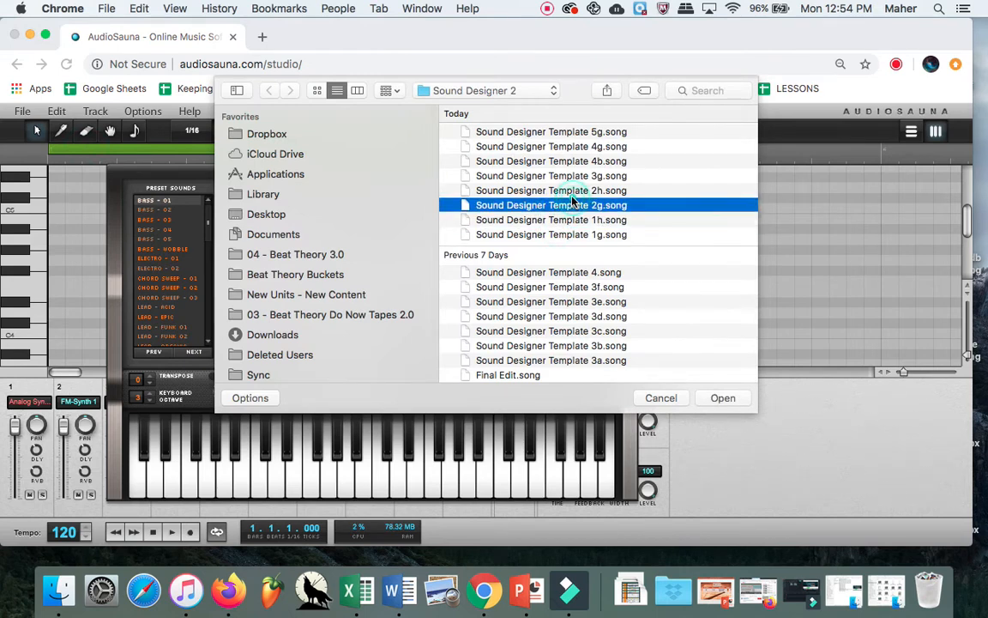
click(568, 192)
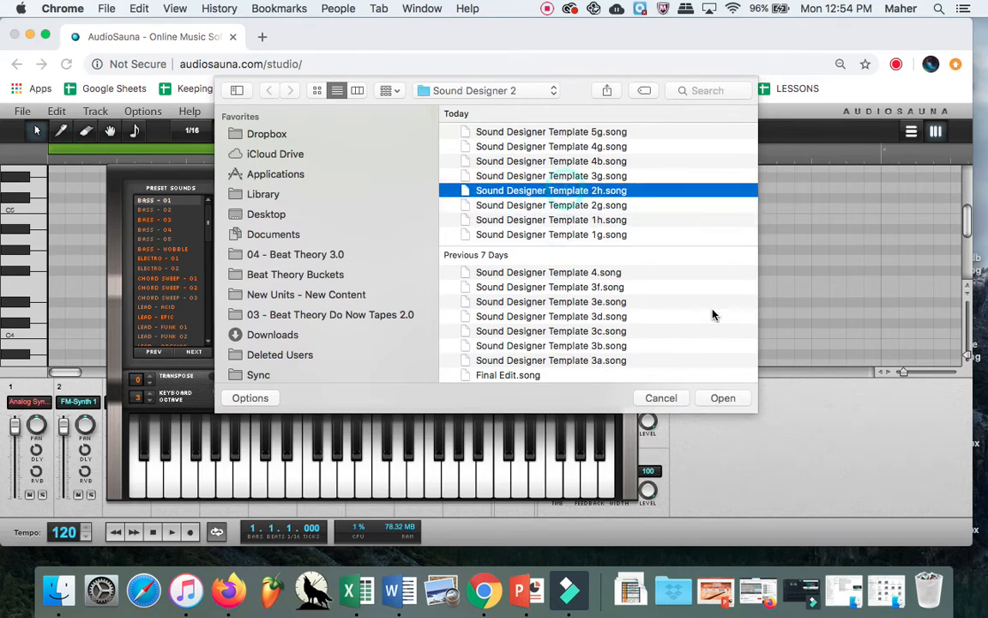
click(722, 398)
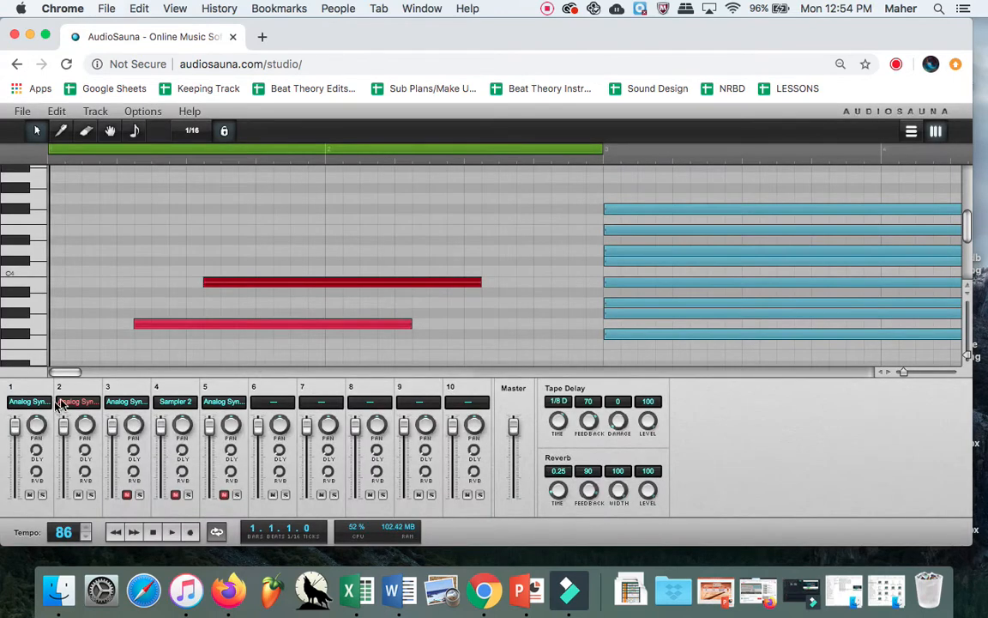
- Examine the existing notes on tracks 1 and 2 in the piano roll
click(28, 401)
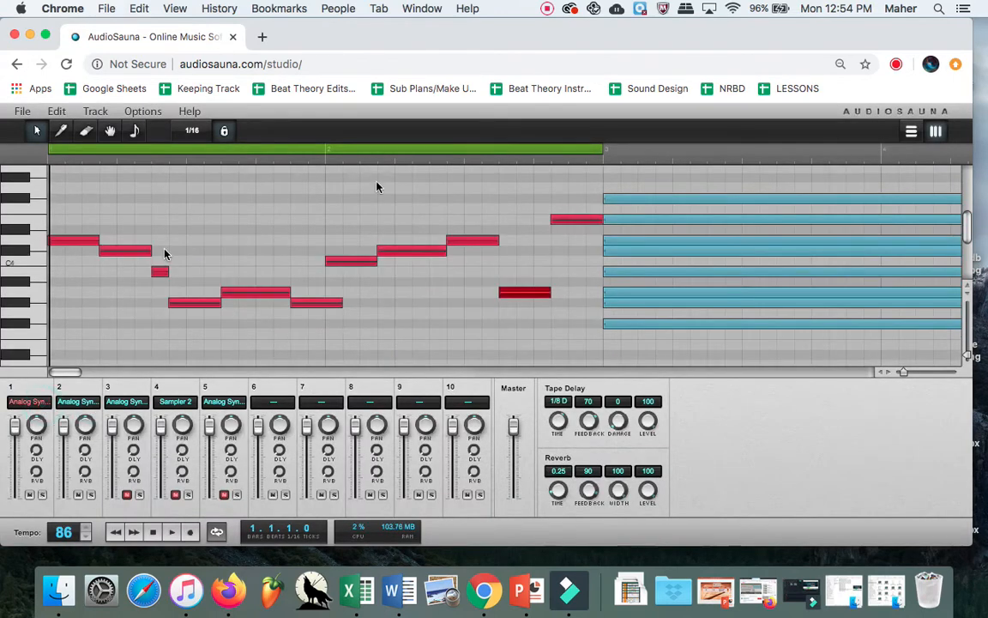
click(76, 402)
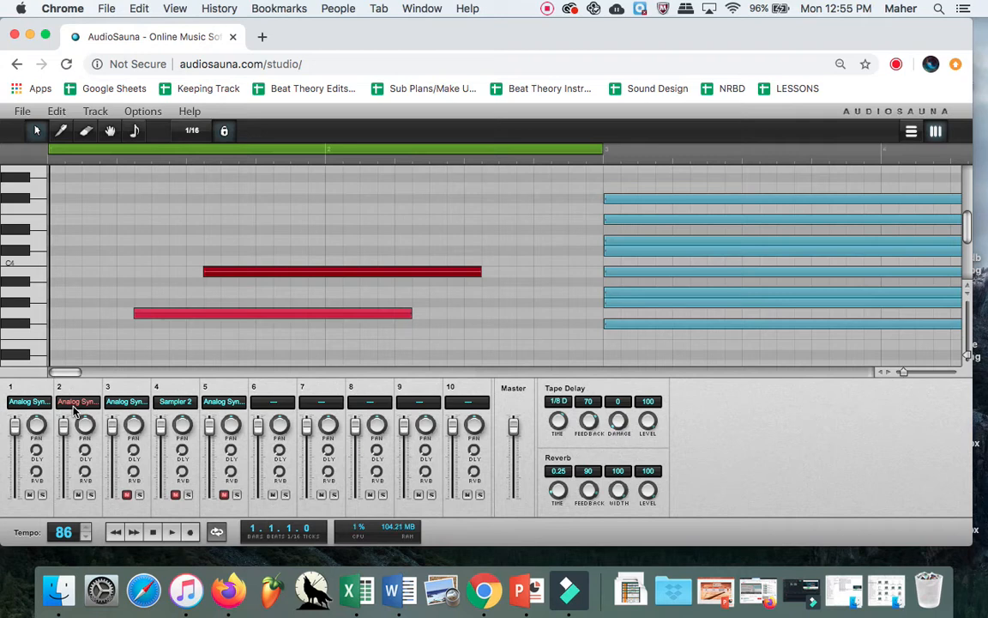
- On track 3, lower the three notes in bar 1 to D4, C#4 and B3
click(125, 402)
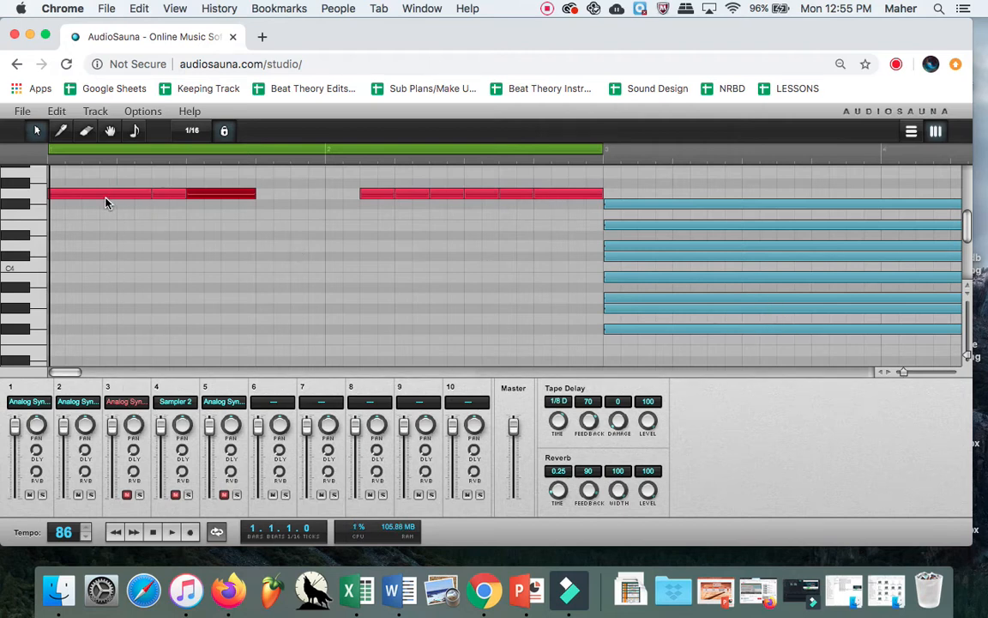
drag(106, 201, 104, 253)
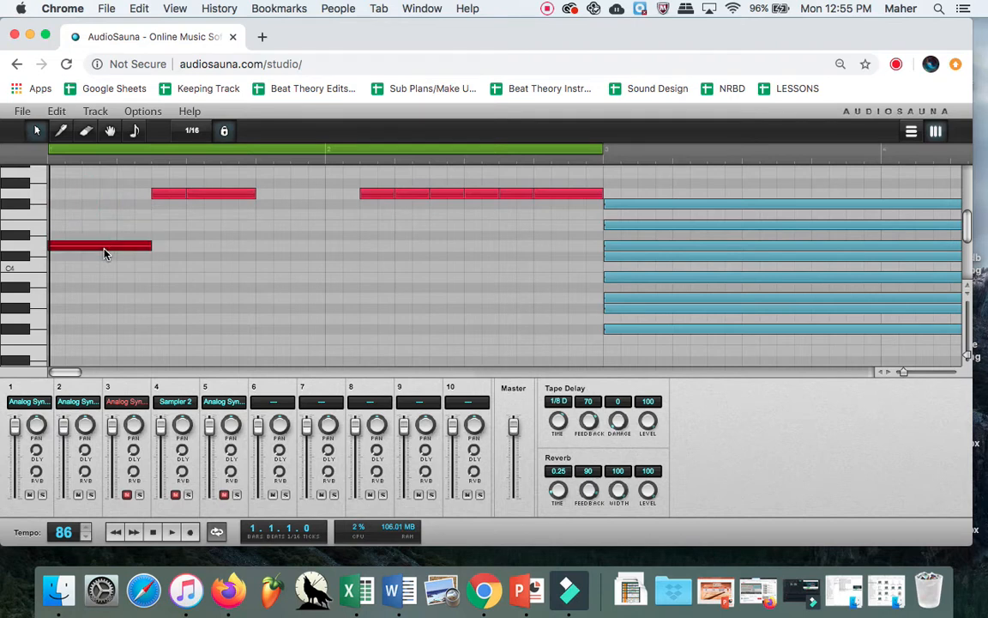
drag(174, 197, 183, 259)
drag(232, 196, 239, 277)
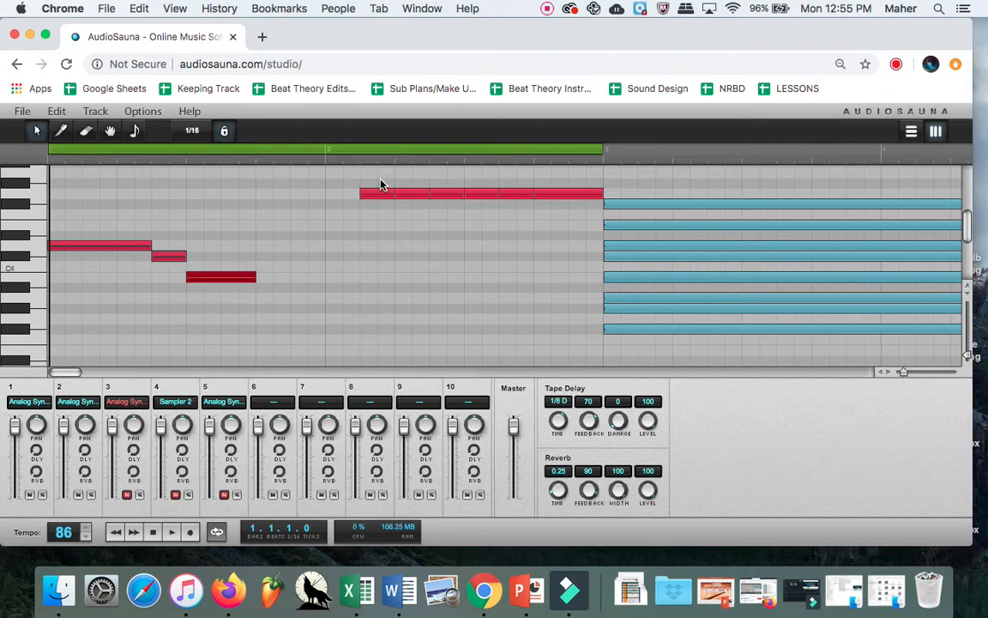
- Lower the six notes in track 3's bar 2 to F#3, C#4, B3, C#4, D4 and E4, in order
drag(380, 195, 384, 324)
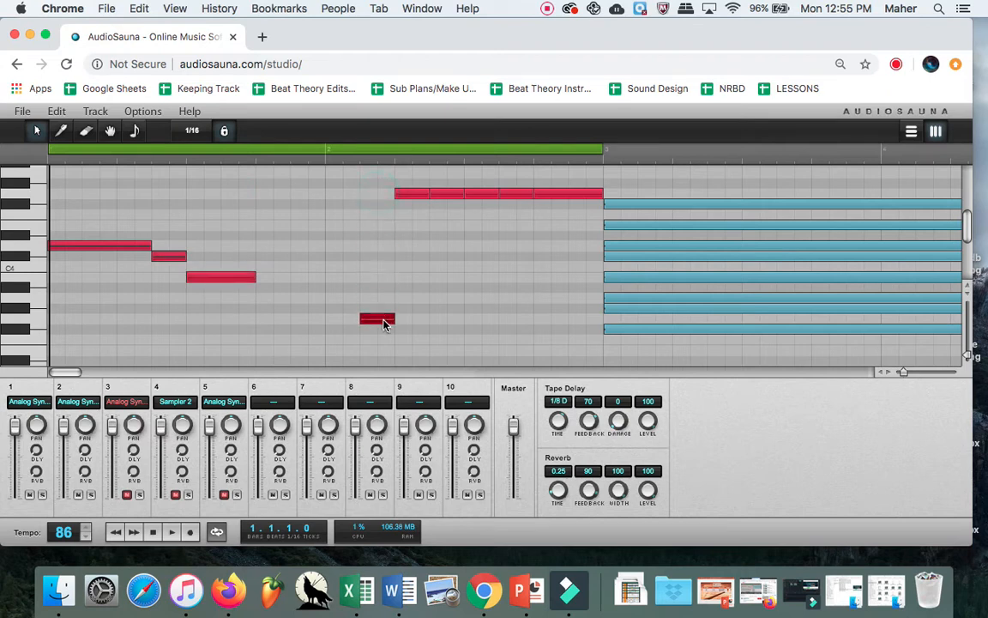
click(415, 193)
drag(414, 202, 417, 239)
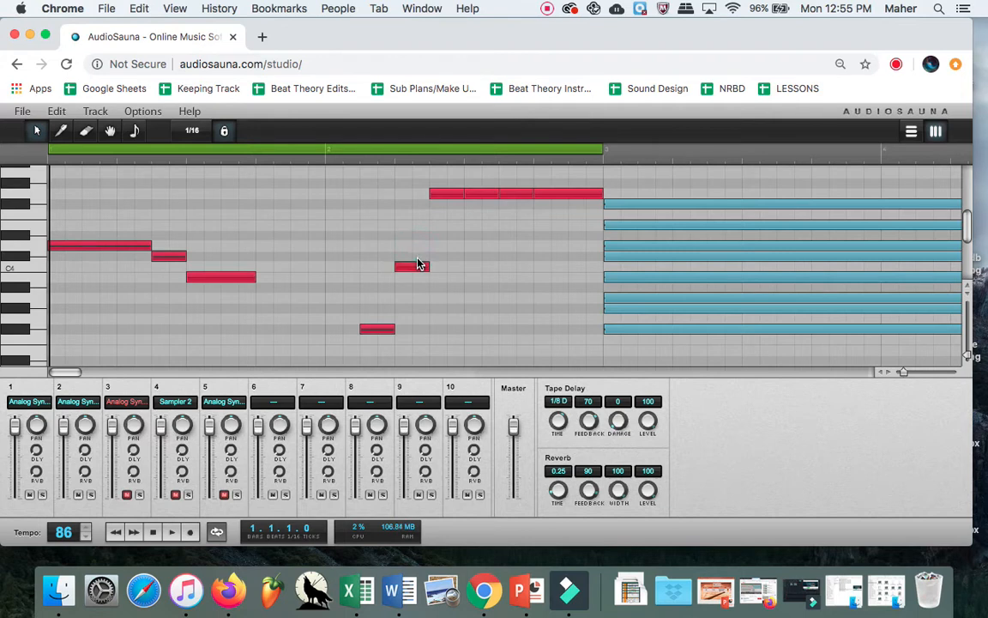
drag(416, 270, 414, 259)
drag(448, 195, 453, 250)
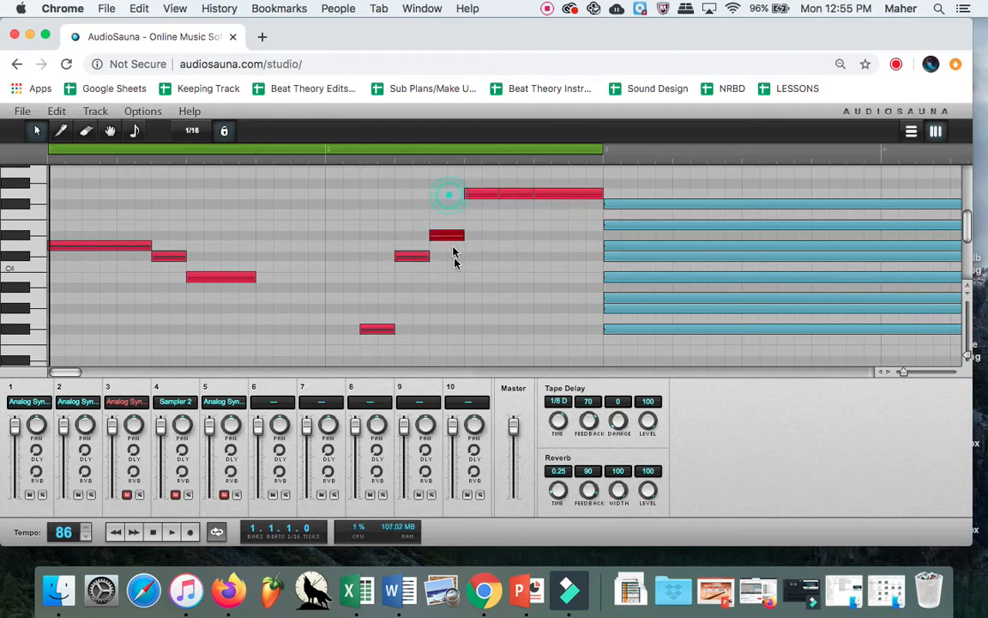
drag(472, 195, 482, 262)
drag(516, 194, 520, 248)
drag(552, 194, 556, 227)
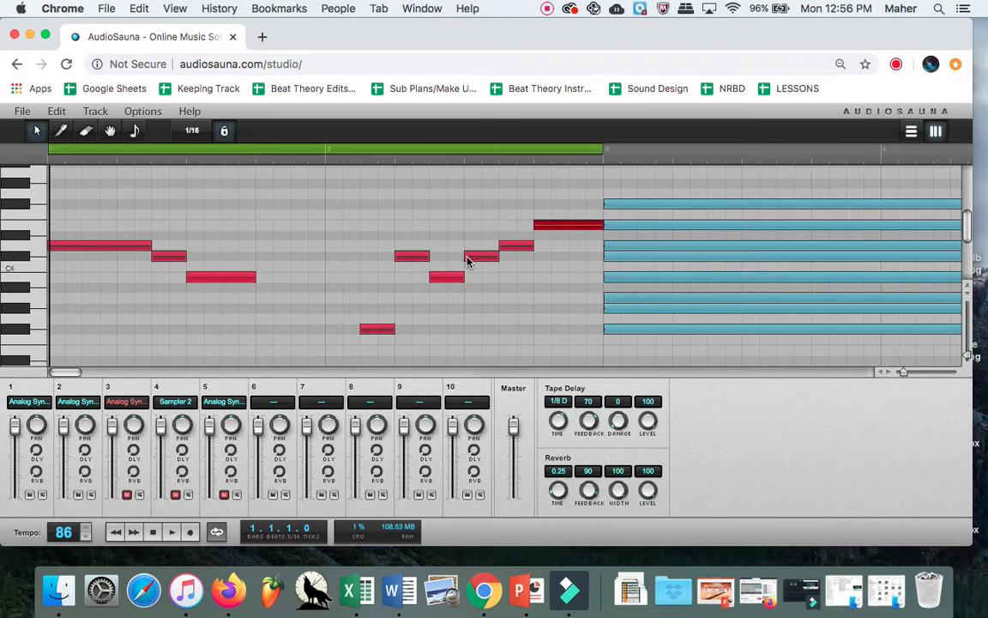
- Unmute track 3 and play the two-bar loop to hear the new melody
click(172, 533)
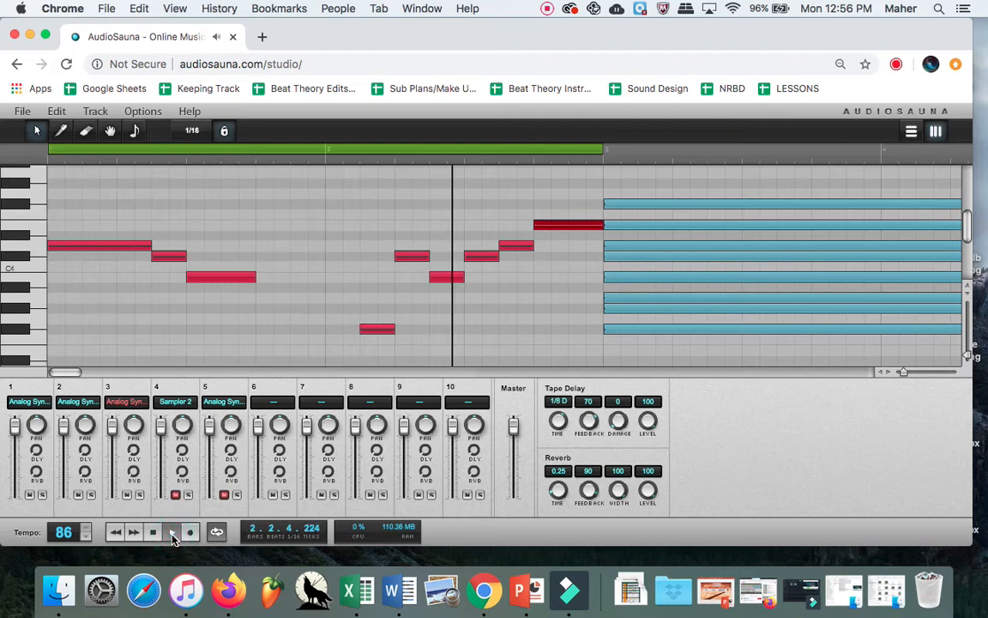
click(151, 533)
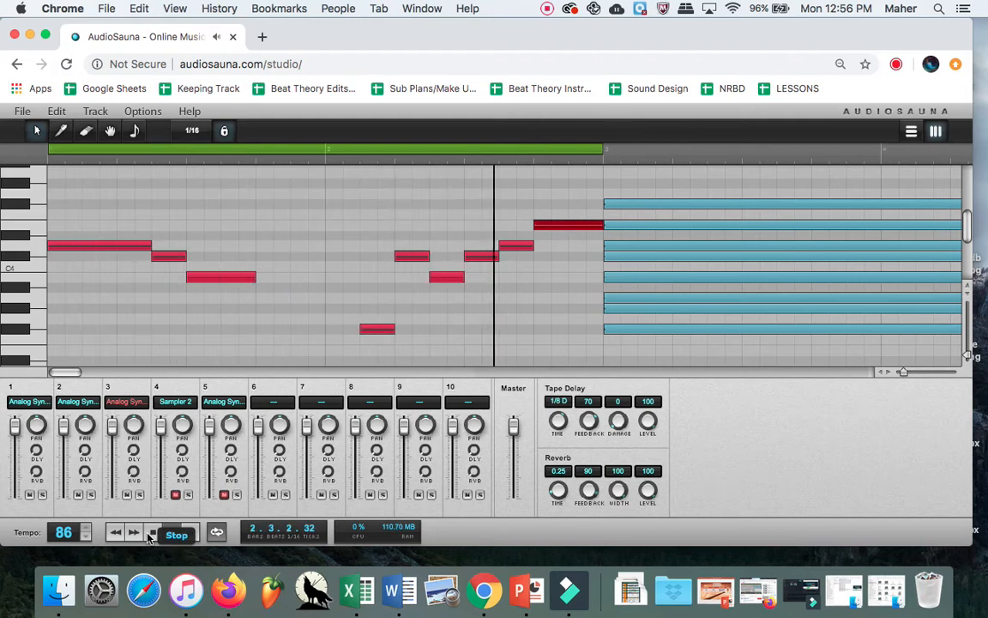
click(151, 533)
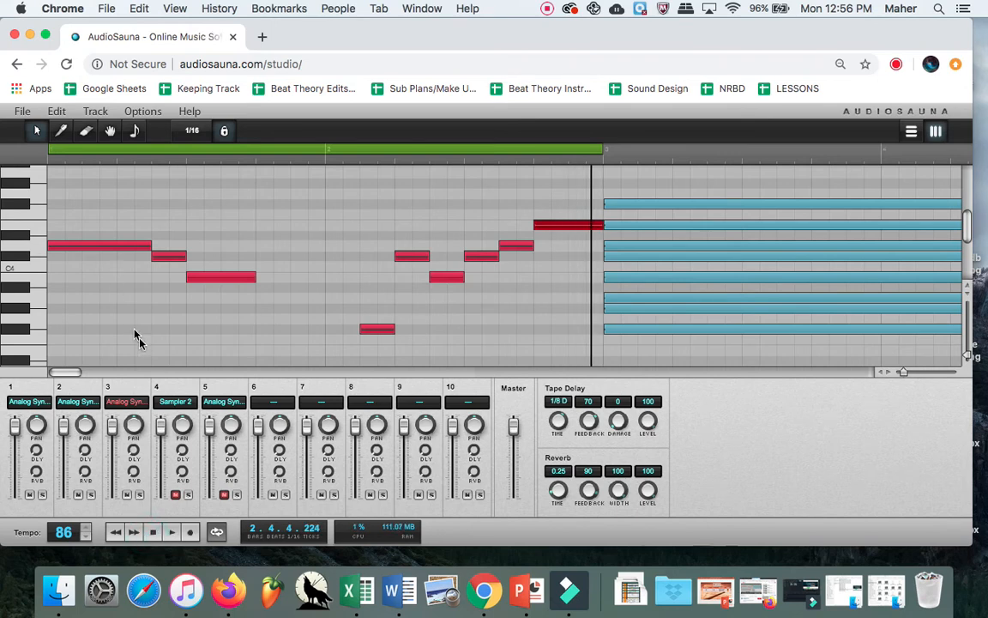
- Audition the Bells presets in track 3's analog synth and choose BELLS - WET
click(127, 402)
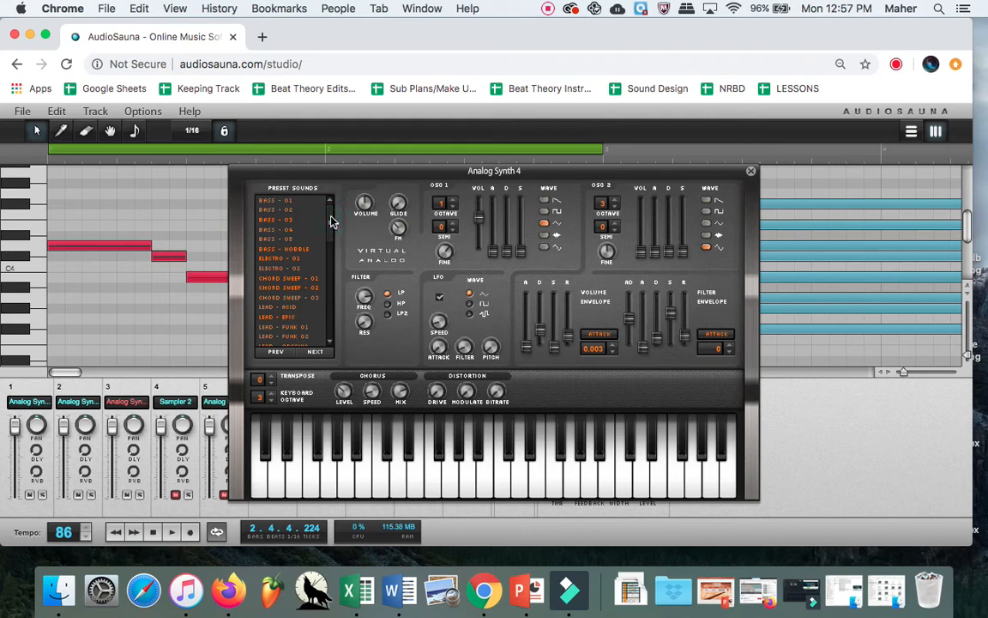
drag(331, 222, 336, 309)
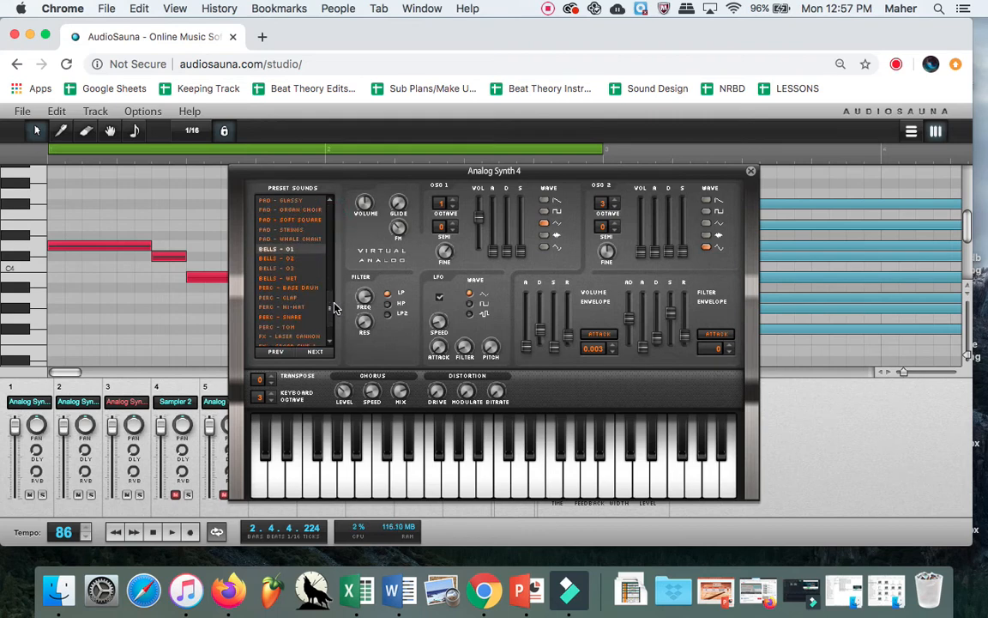
click(302, 258)
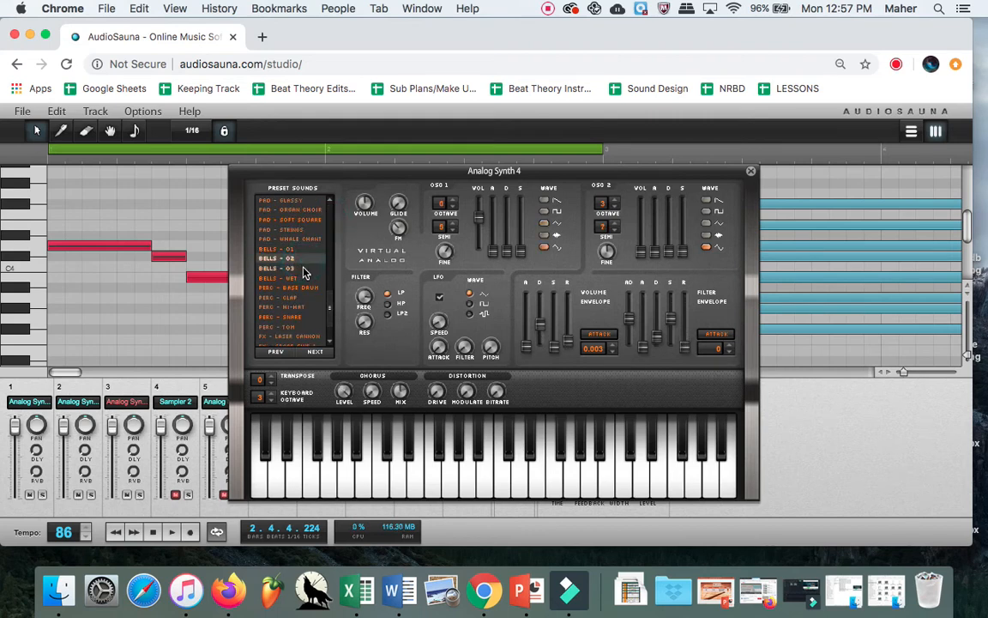
click(303, 268)
click(302, 249)
click(301, 262)
click(299, 271)
click(301, 279)
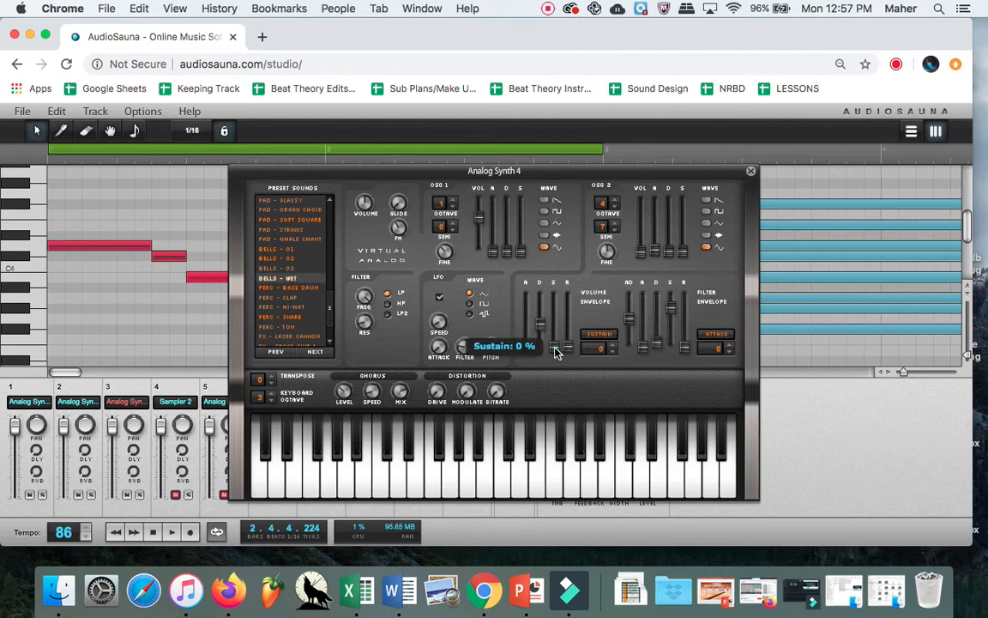
- Raise the volume envelope and filter envelope sustain to maximum, keeping both attacks at 0
drag(555, 347, 539, 39)
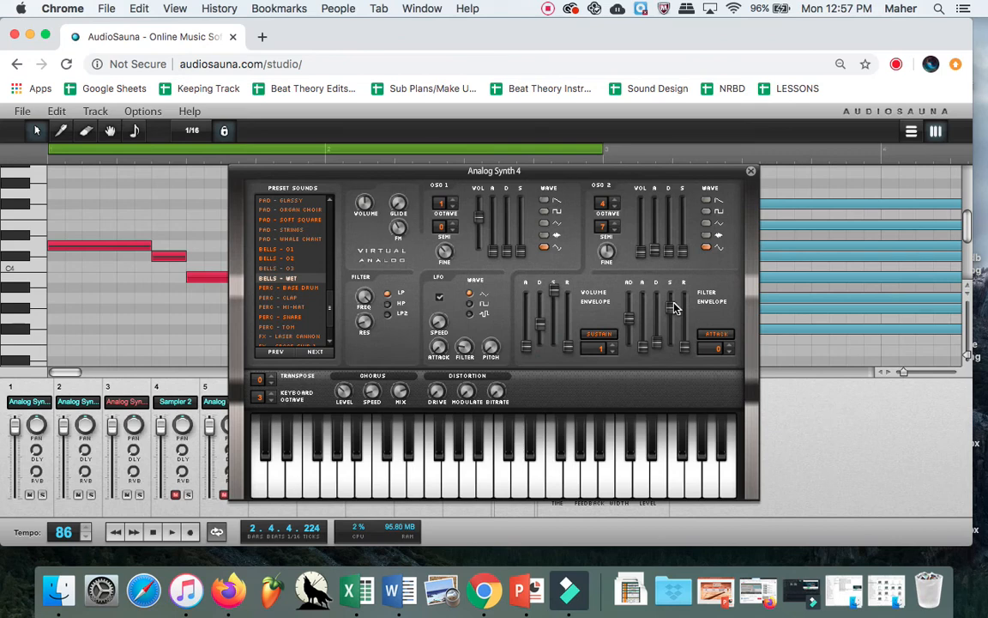
drag(675, 307, 671, 294)
drag(645, 349, 647, 371)
click(526, 346)
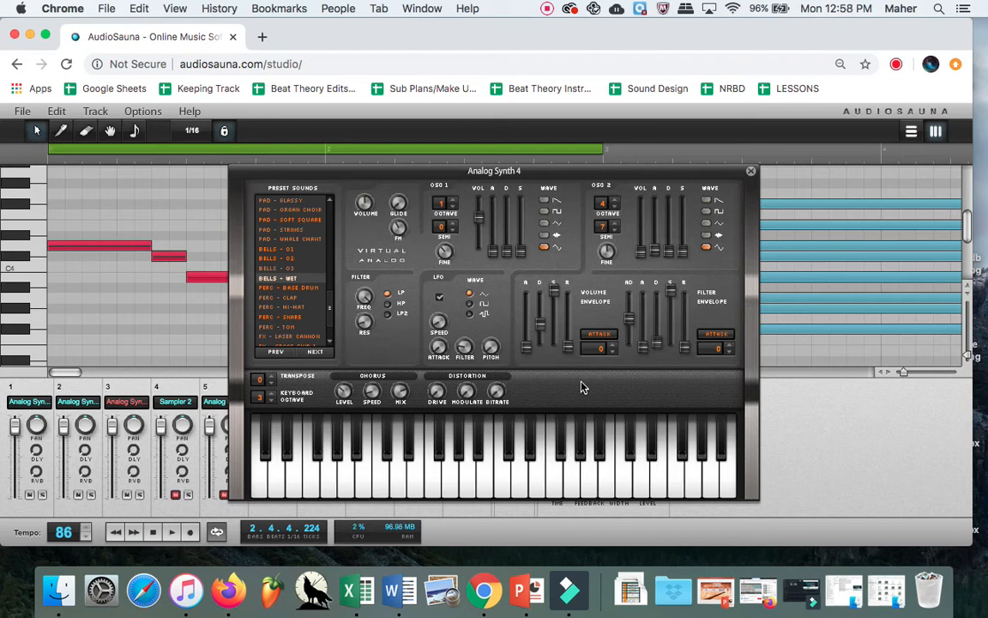
- Play back the loop to check the edited bell sound, and stop it
click(174, 532)
click(156, 533)
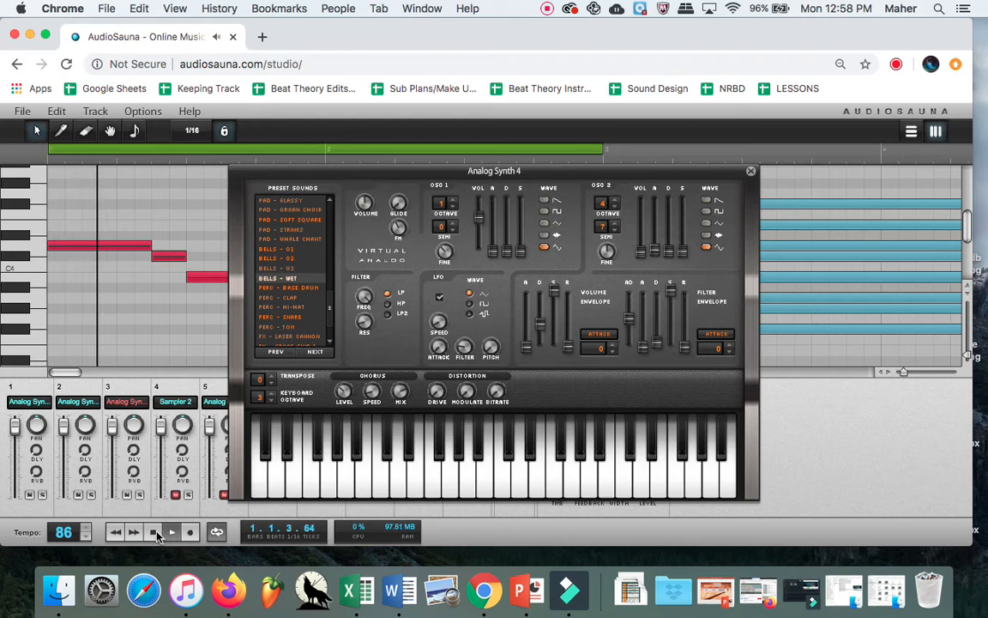
click(155, 532)
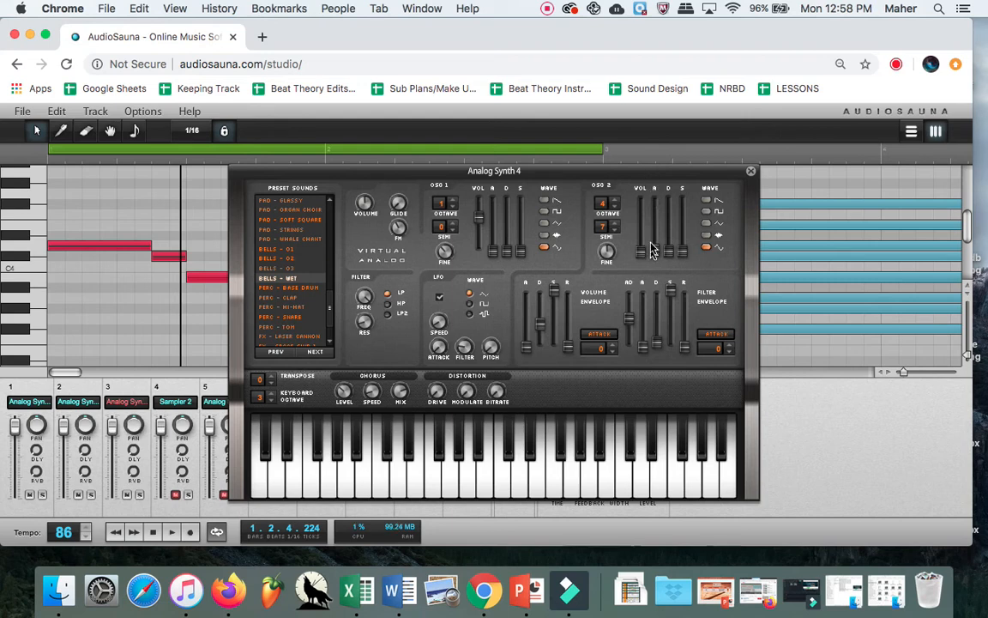
- Lower oscillator 2's attack to its minimum and listen to the loop again before closing the synth
drag(655, 251, 655, 254)
click(173, 532)
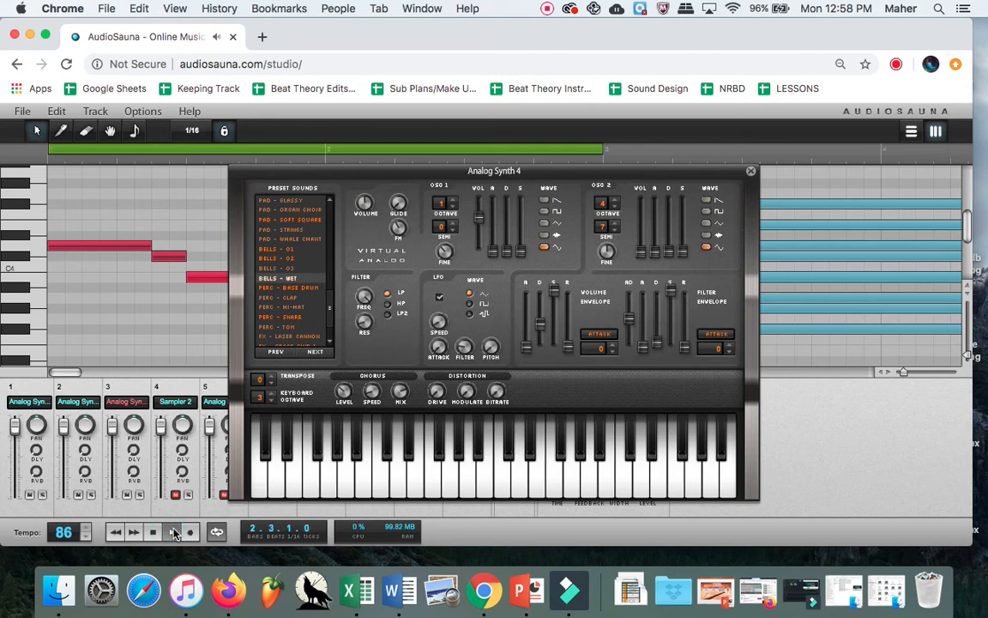
click(173, 532)
click(173, 532)
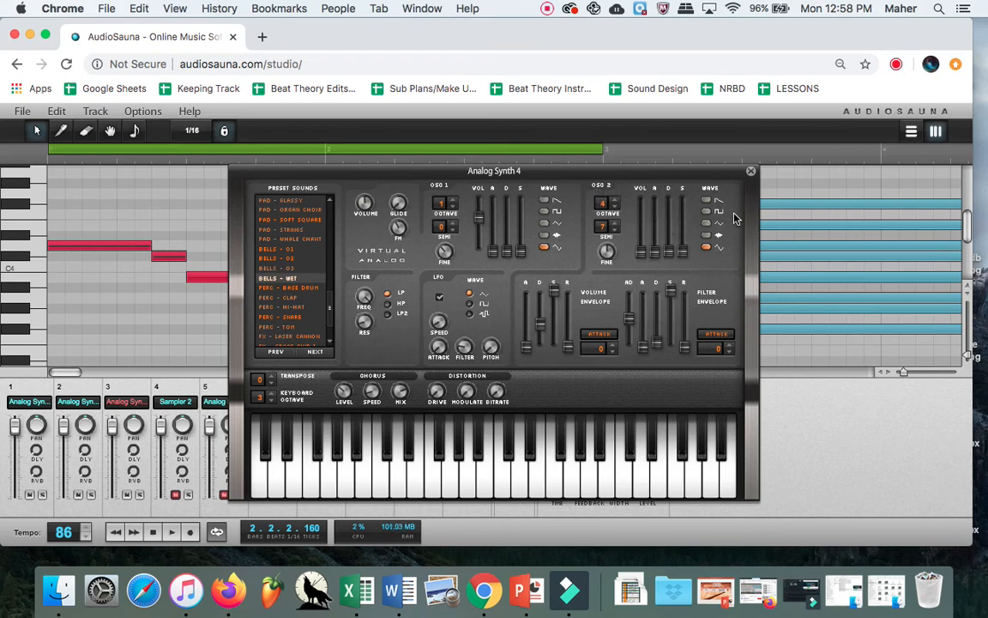
click(750, 170)
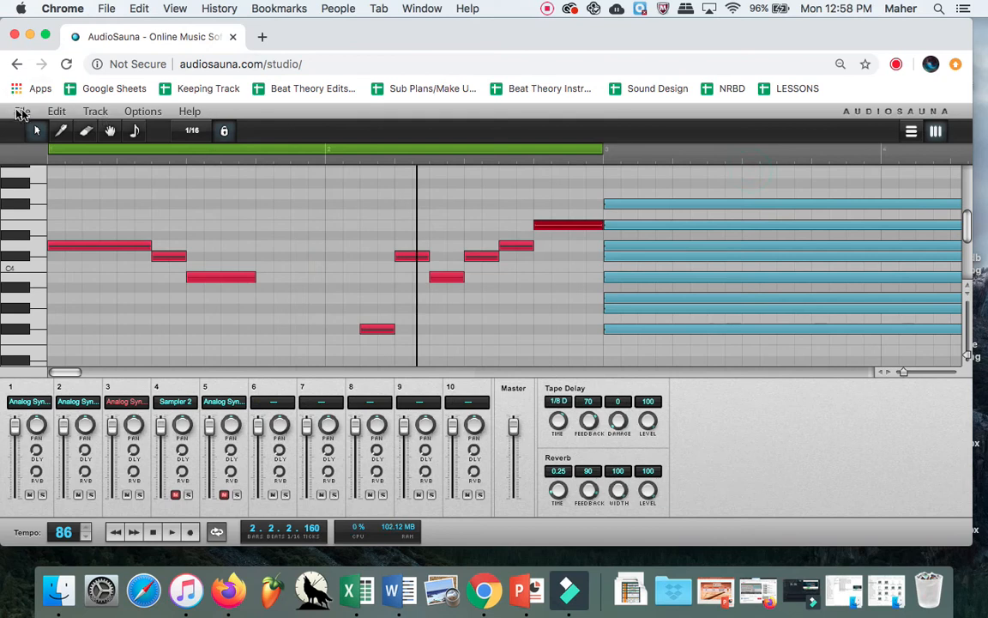
- Save the song to the Sound Designer 2 folder as Sound Designer Template 3h.song
click(21, 114)
click(73, 179)
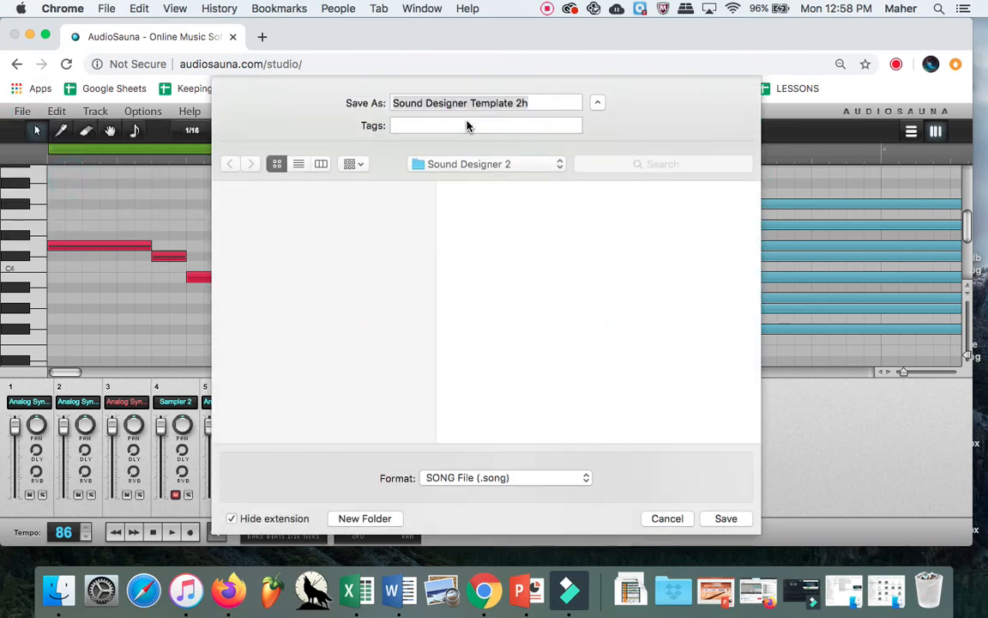
click(532, 103)
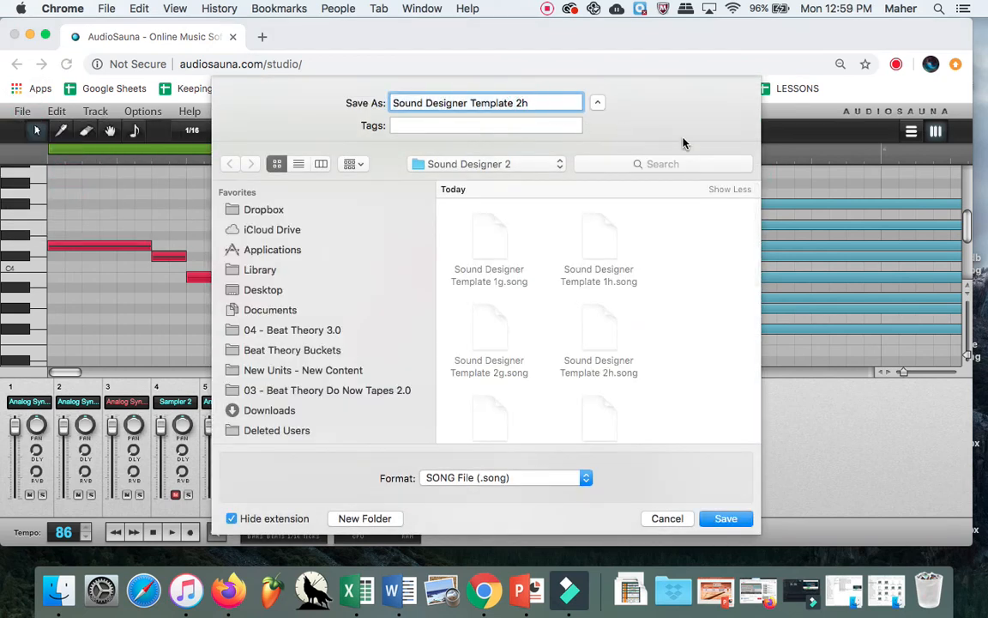
key(Left)
key(BackSpace)
text(3)
key(Right)
text(.song)
click(725, 518)
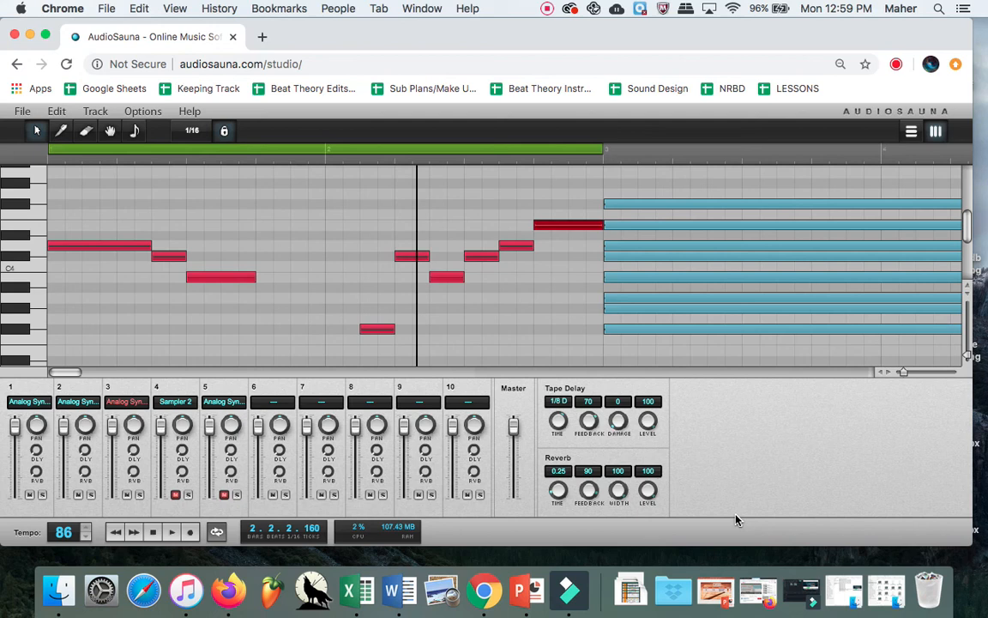
click(545, 8)
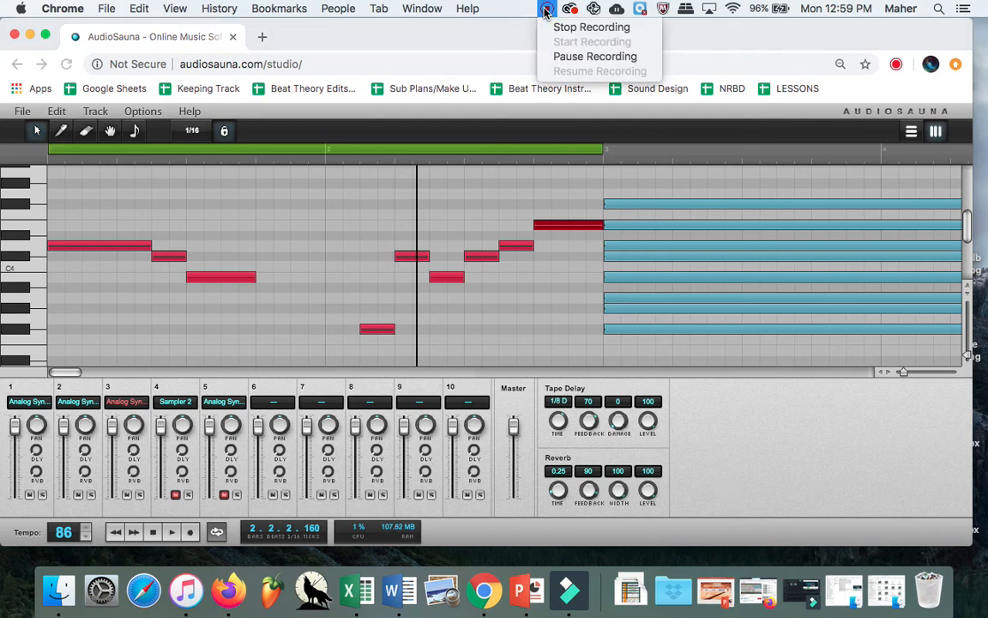